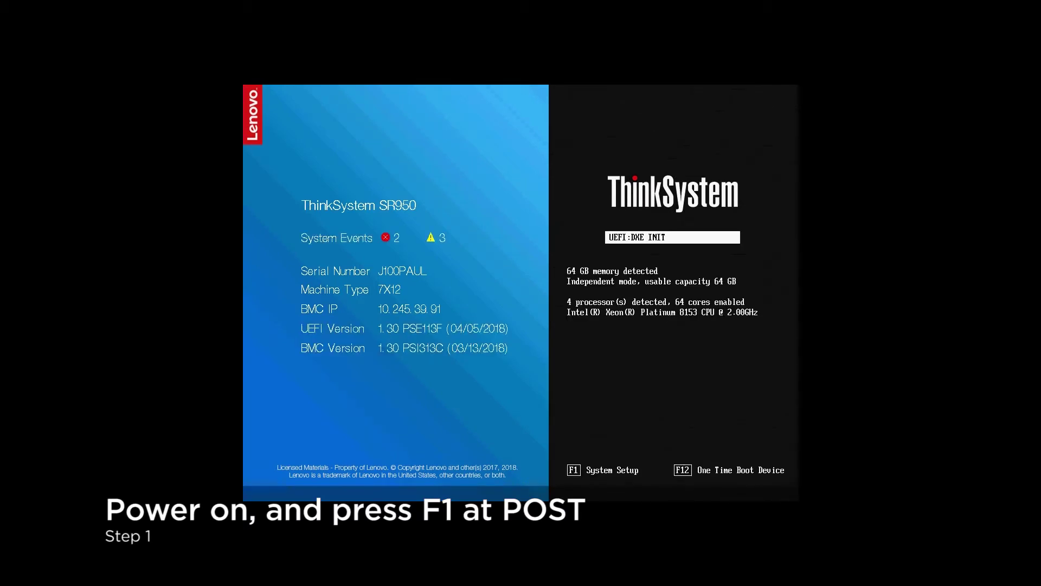
- Enter System Setup from the ThinkSystem POST screen with F1
{"action": "key", "text": "F1"}
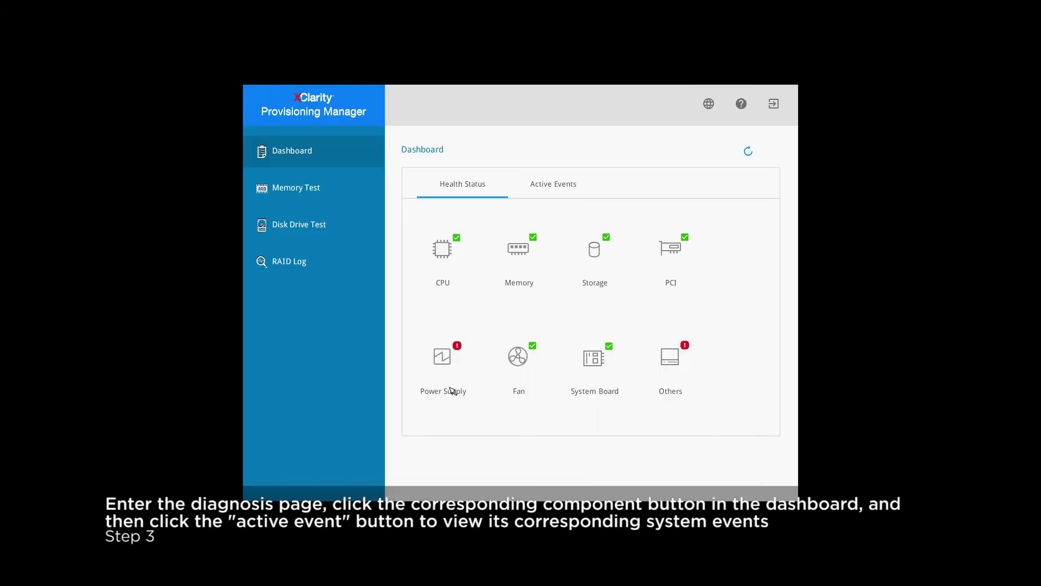
- Inspect the failing power supply's active events on the diagnostics health dashboard
{"action": "left_click", "coordinate": [446, 383]}
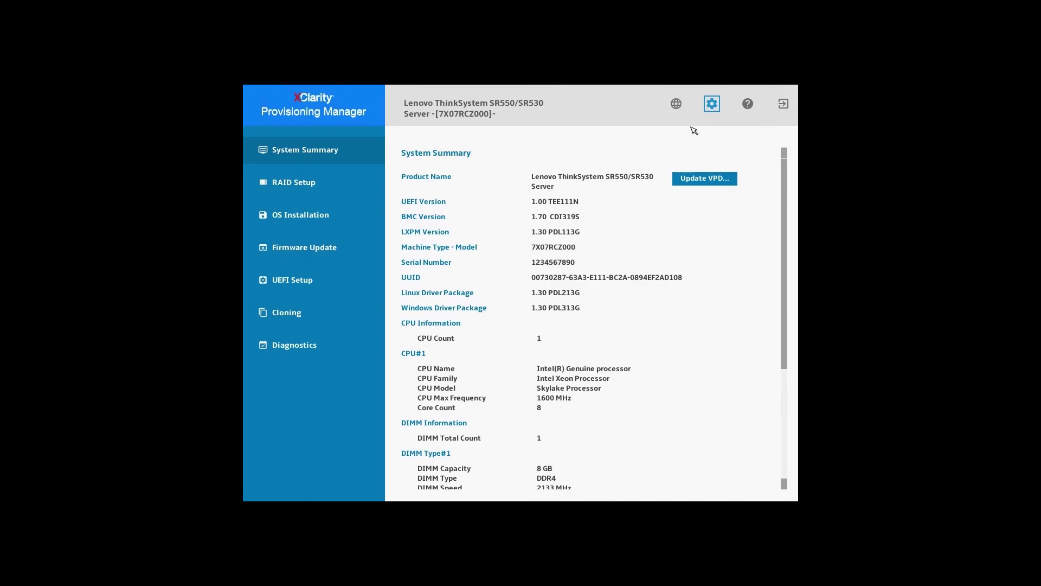
{"action": "left_click", "coordinate": [712, 104]}
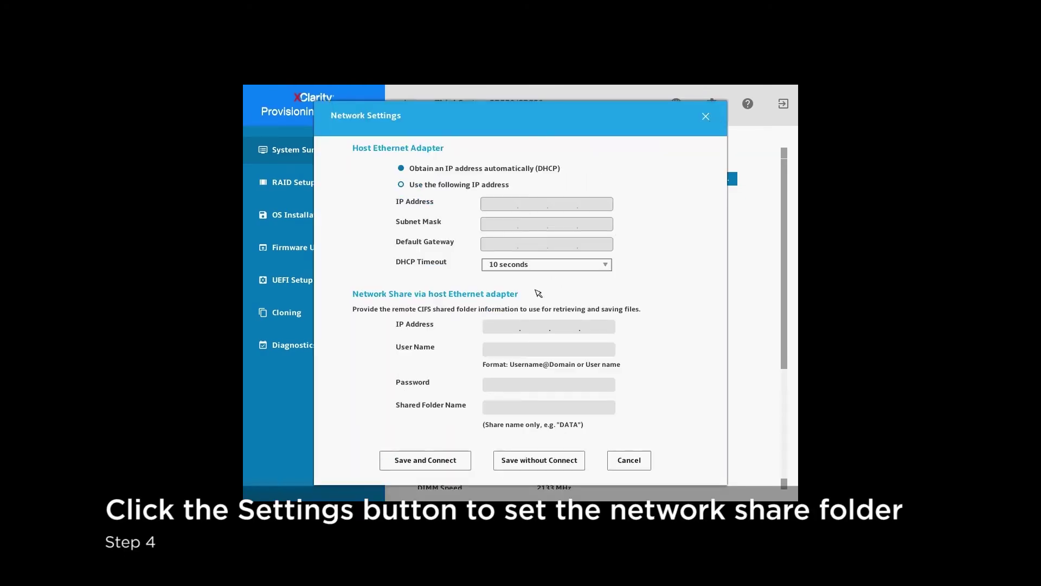
- Connect to the network share at 10.245.39.96 using the 'exported' folder and user credentials
{"action": "left_click", "coordinate": [548, 328]}
{"action": "type", "text": "10.245.."}
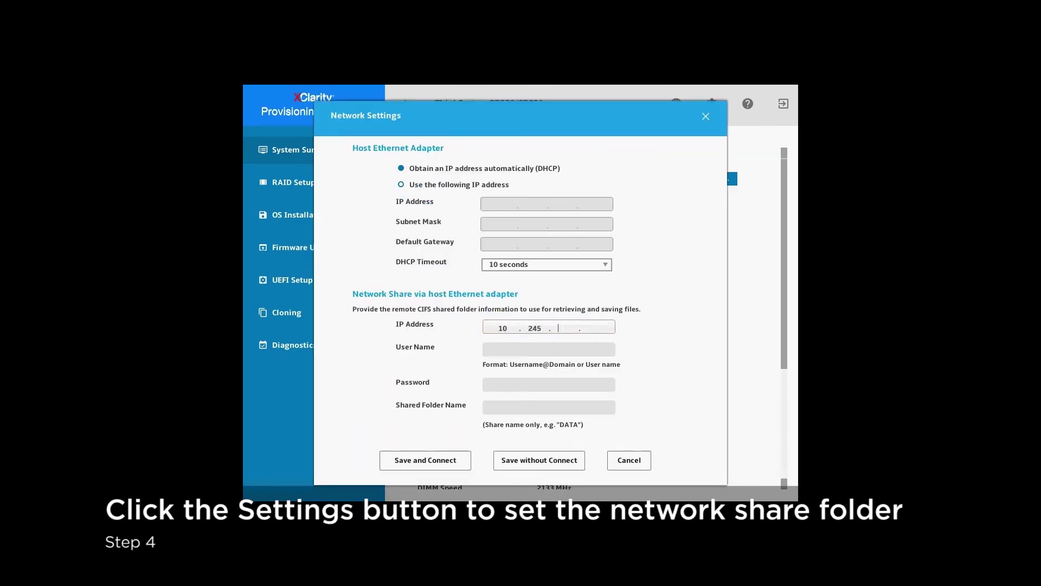
{"action": "type", "text": "39"}
{"action": "type", "text": "96"}
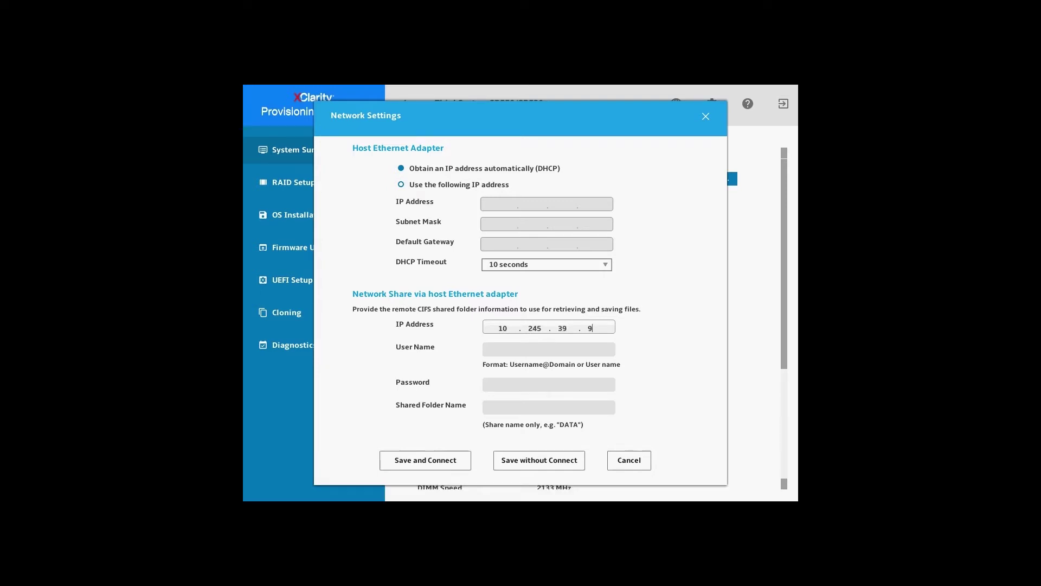
{"action": "key", "text": "Tab"}
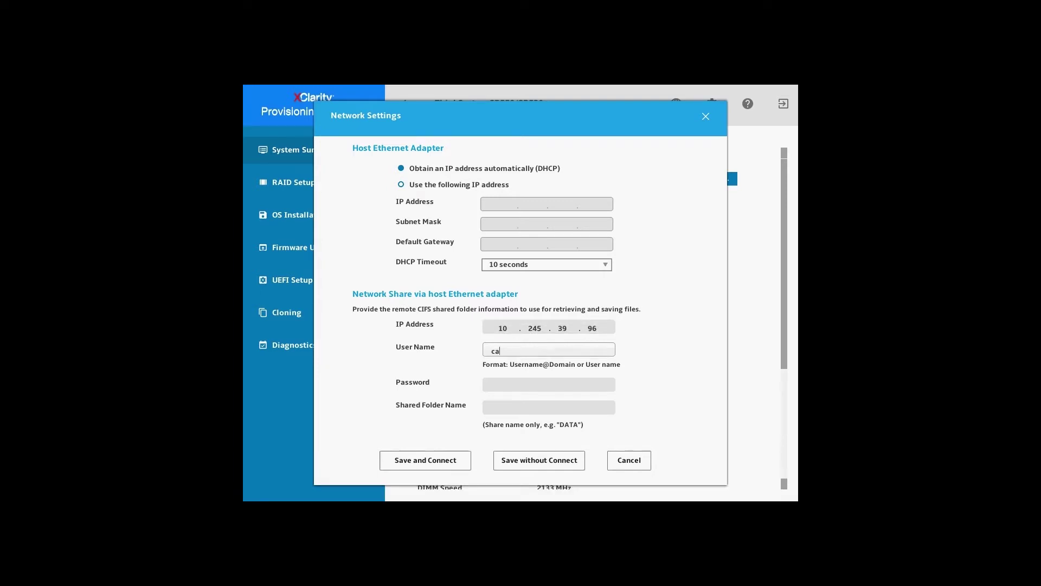
{"action": "key", "text": "Tab"}
{"action": "type", "text": "***"}
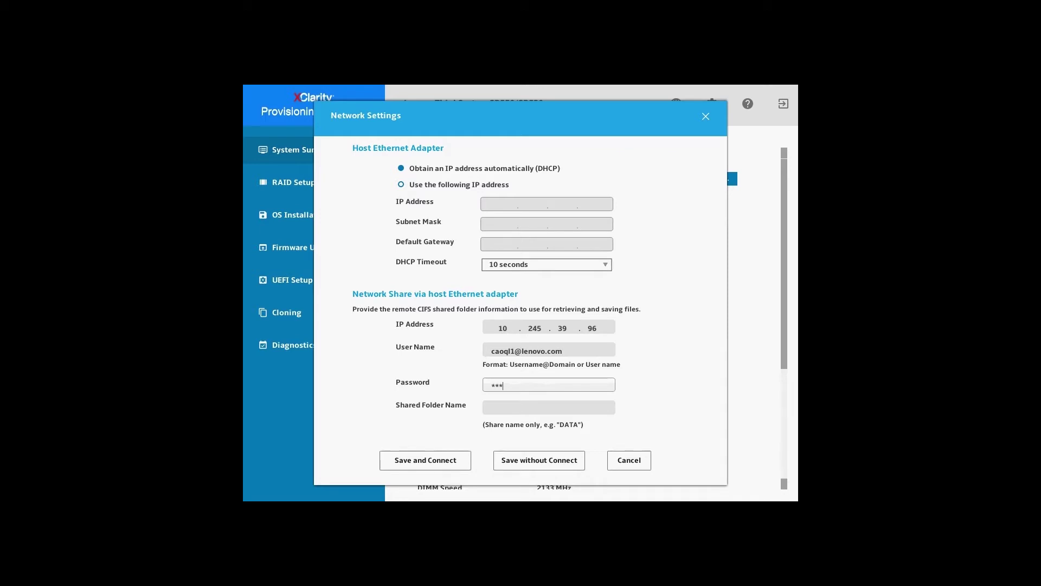
{"action": "type", "text": "***"}
{"action": "type", "text": "**"}
{"action": "key", "text": "Tab"}
{"action": "type", "text": "expo"}
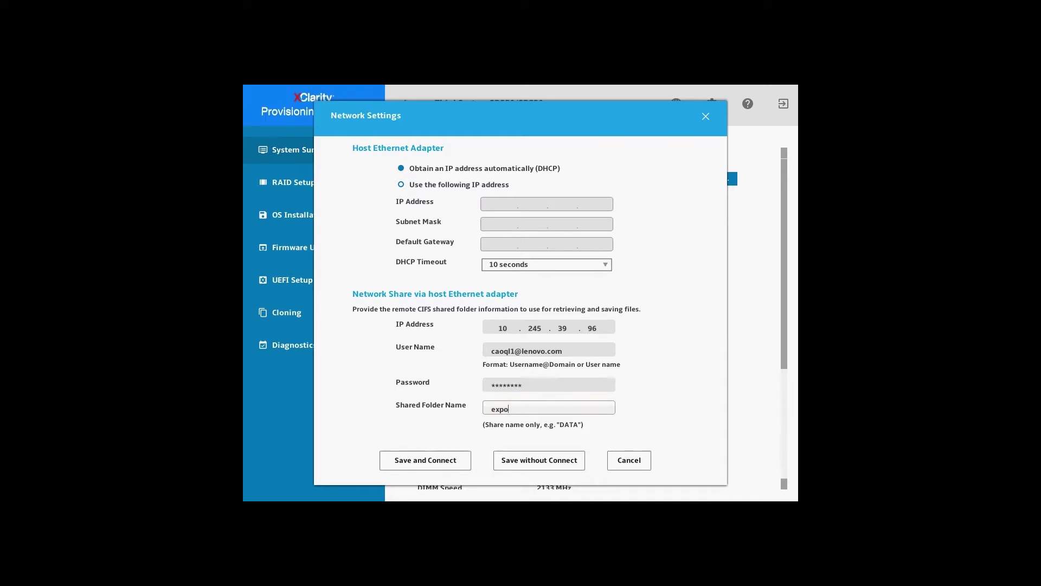
{"action": "type", "text": "rted"}
{"action": "left_click", "coordinate": [424, 459]}
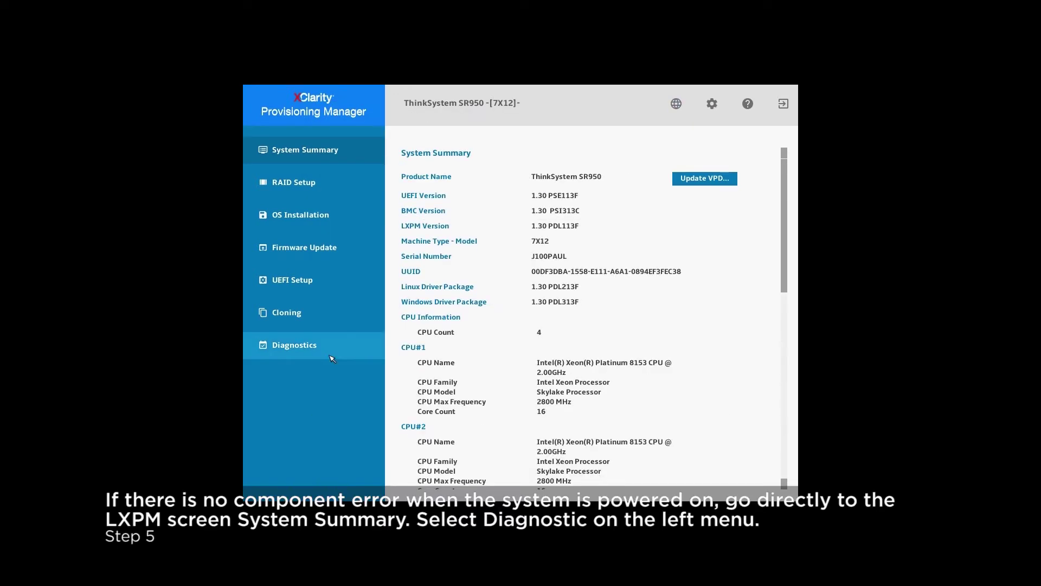
- Run Collect Service Data from the Diagnostics menu to gather the management controller's service data
{"action": "left_click", "coordinate": [331, 359]}
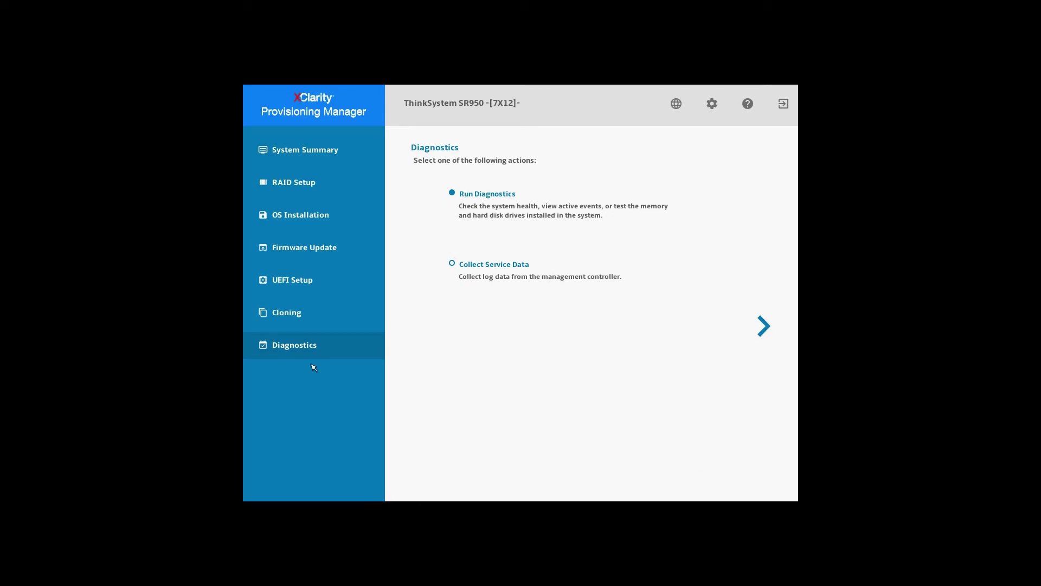
{"action": "left_click", "coordinate": [453, 264]}
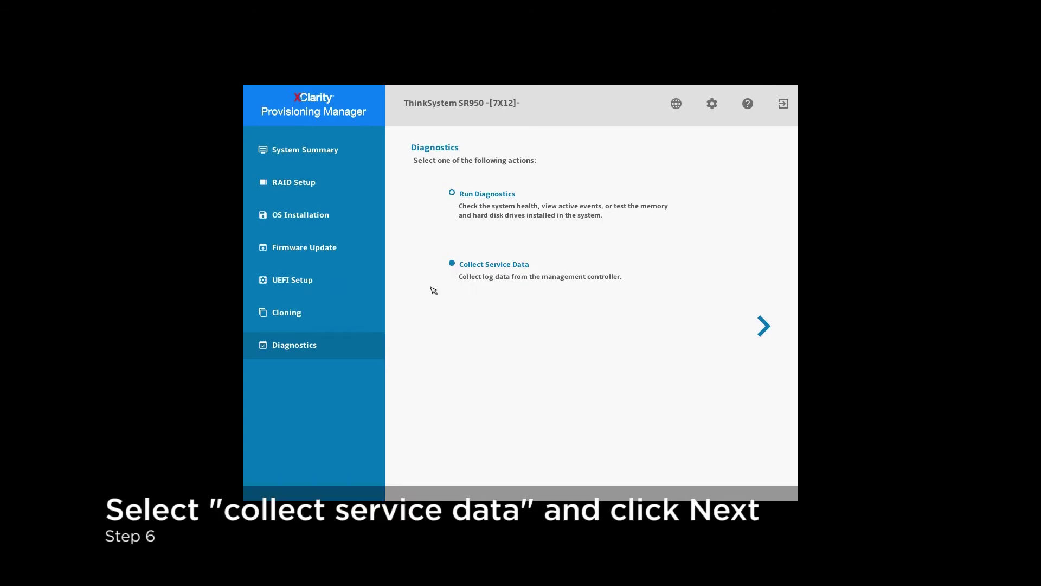
{"action": "left_click", "coordinate": [764, 325]}
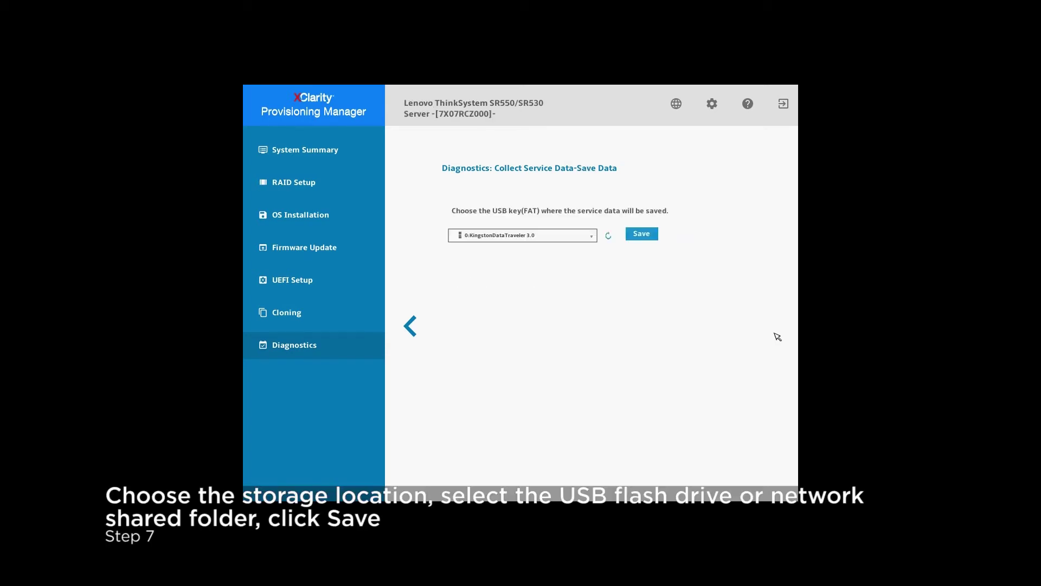
- Save the service data file ffdc.tzz to the Kingston DataTraveler USB key
{"action": "left_click", "coordinate": [592, 236]}
{"action": "left_click", "coordinate": [640, 236]}
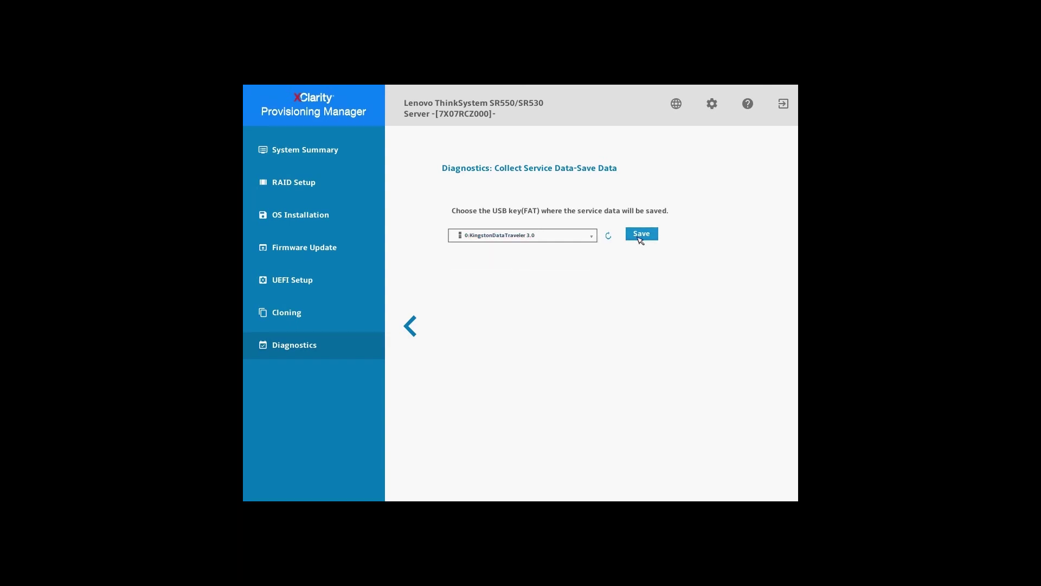
{"action": "left_click", "coordinate": [641, 235]}
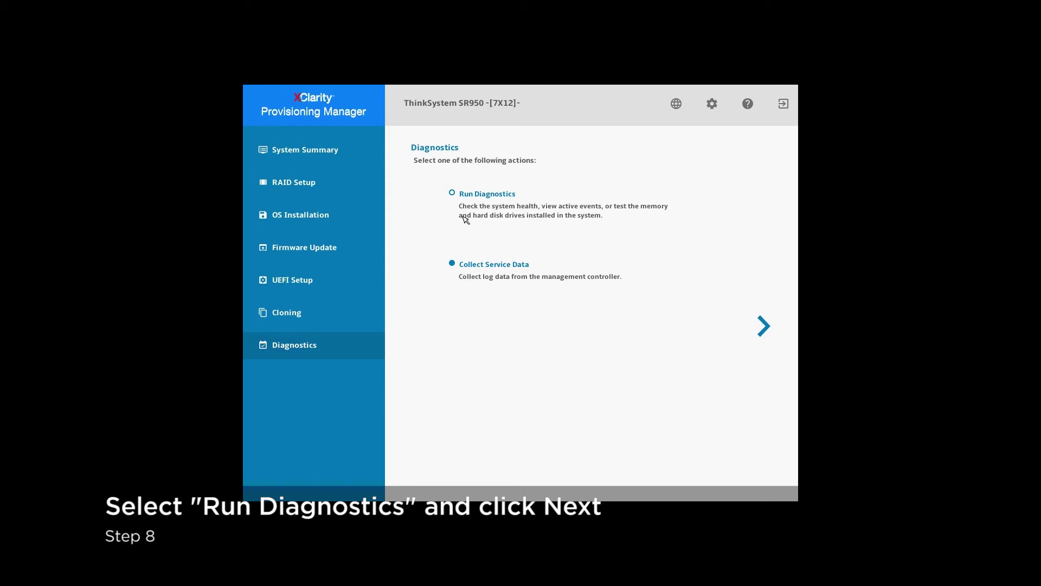
- Select Run Diagnostics and proceed to the hardware diagnostics health dashboard
{"action": "left_click", "coordinate": [453, 194]}
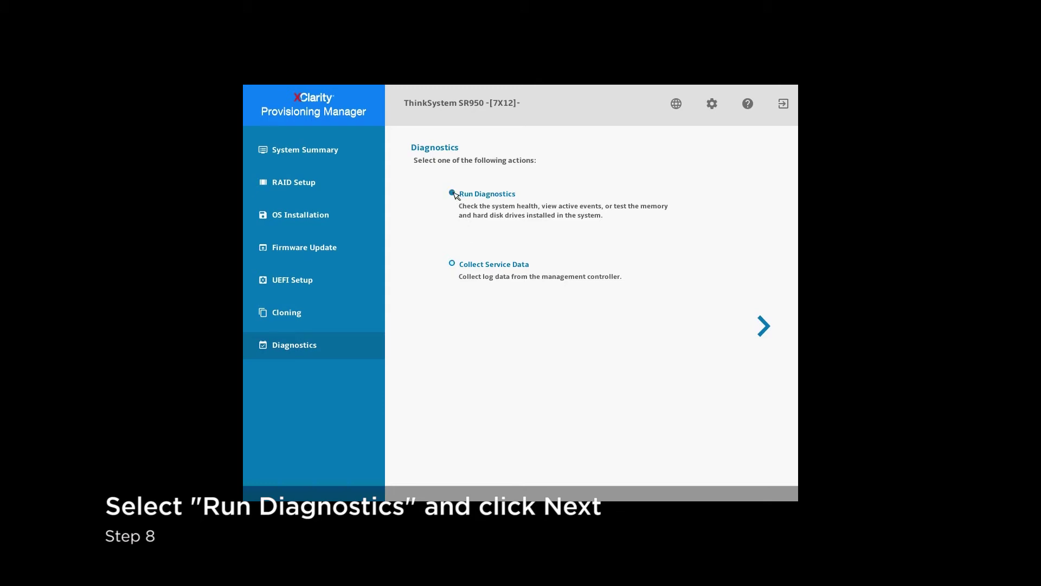
{"action": "left_click", "coordinate": [764, 326]}
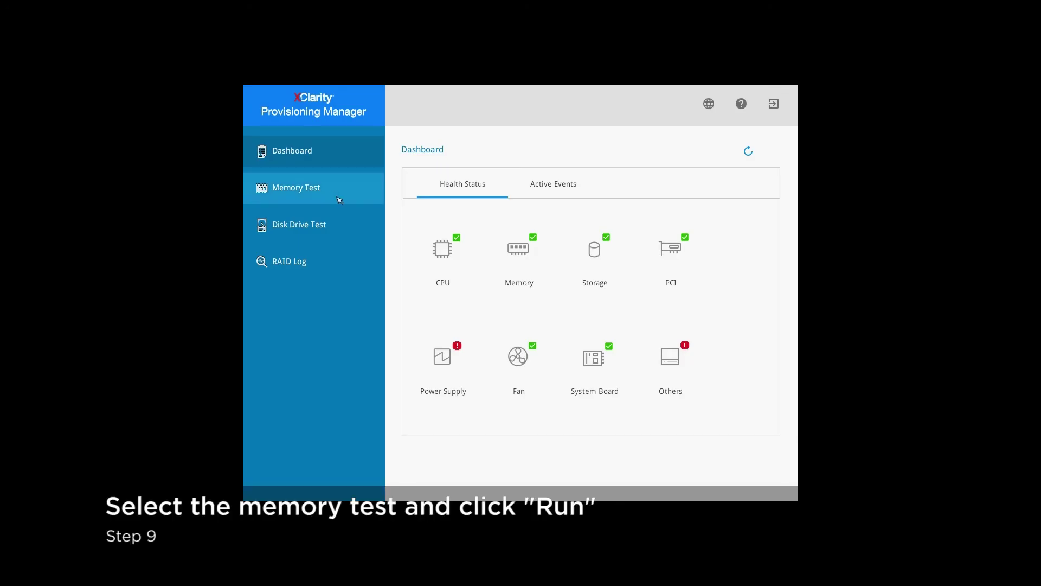
- Run a one-cycle Quick Memory Test and save its log to the Network\ share
{"action": "left_click", "coordinate": [339, 200]}
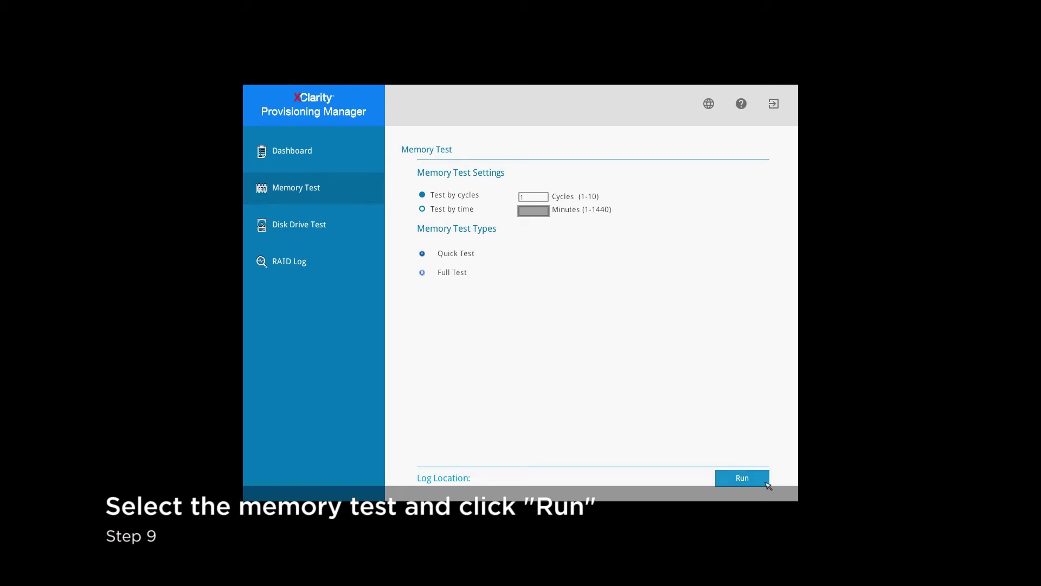
{"action": "left_click", "coordinate": [743, 477]}
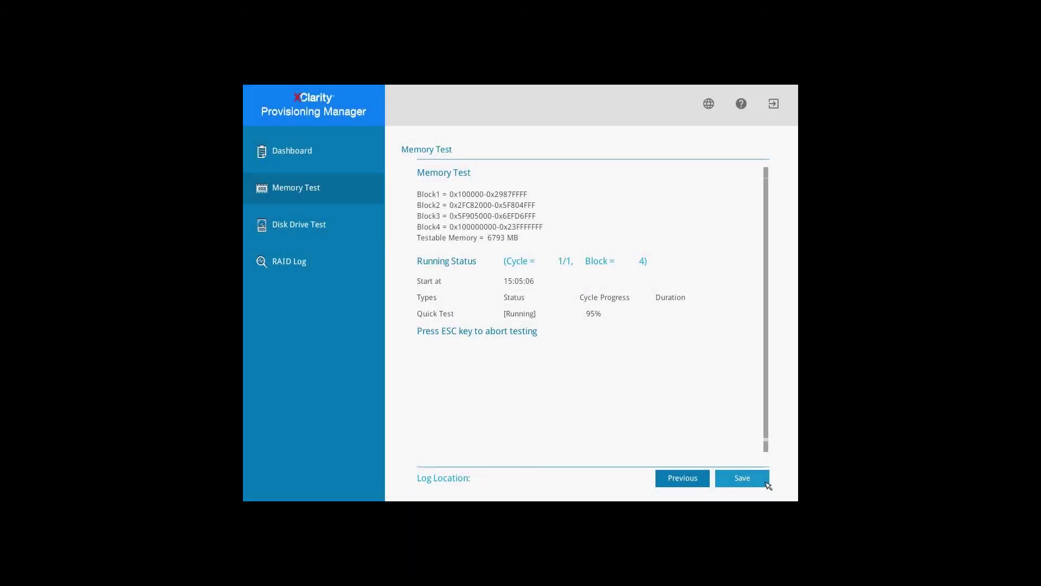
{"action": "left_click", "coordinate": [767, 485]}
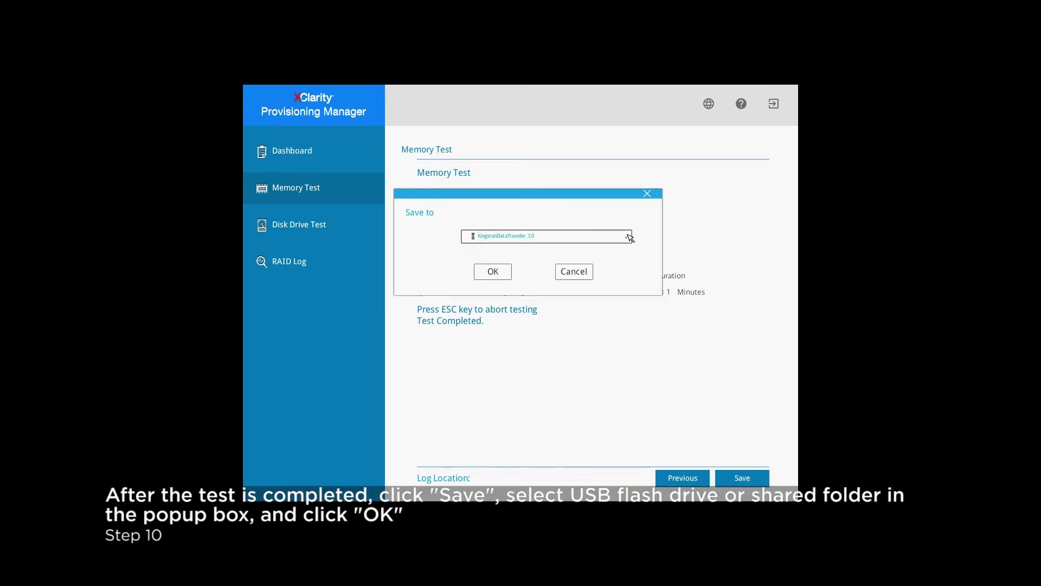
{"action": "left_click", "coordinate": [630, 237]}
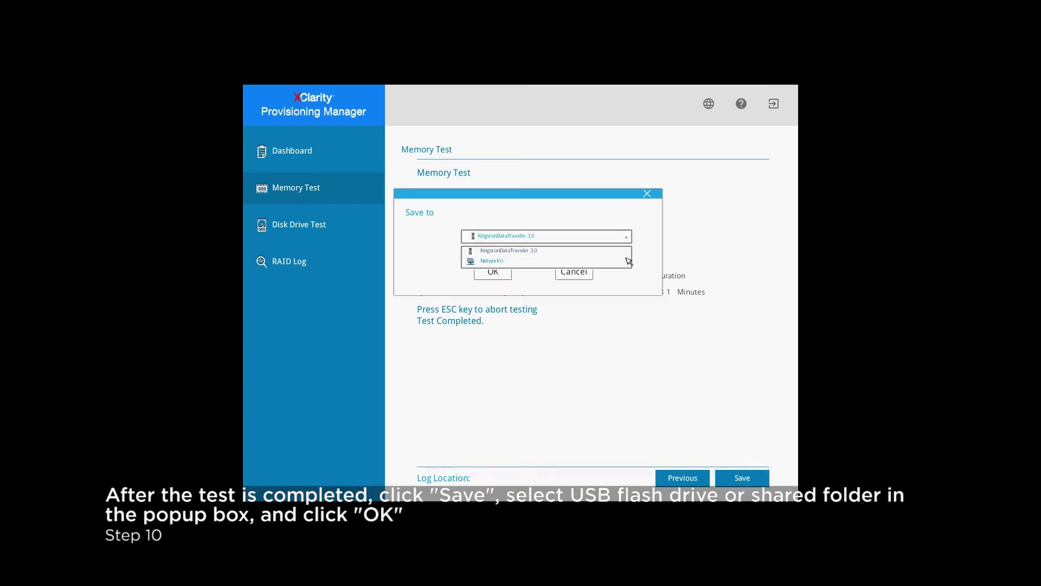
{"action": "left_click", "coordinate": [504, 260]}
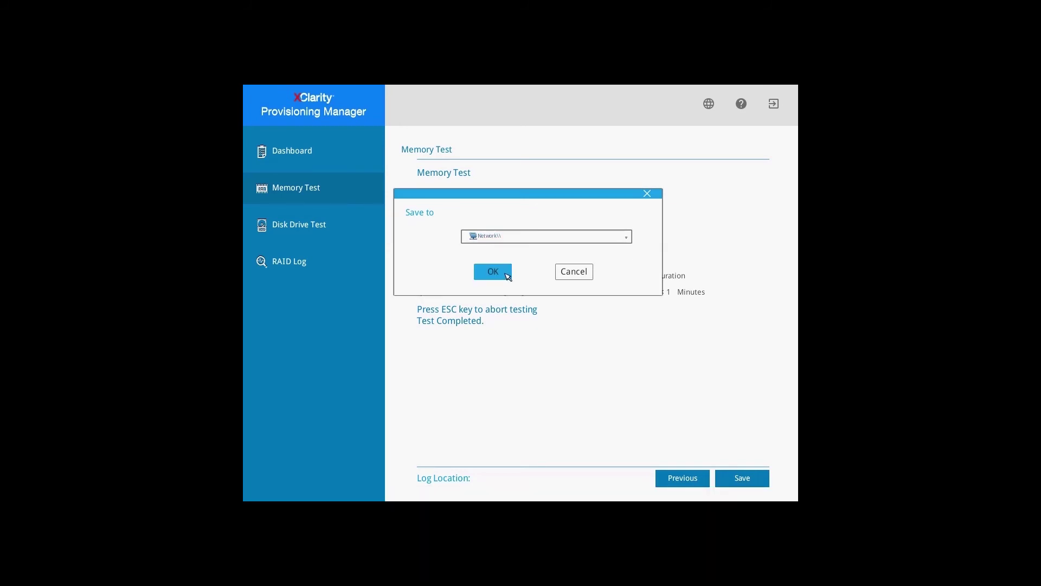
{"action": "left_click", "coordinate": [506, 276]}
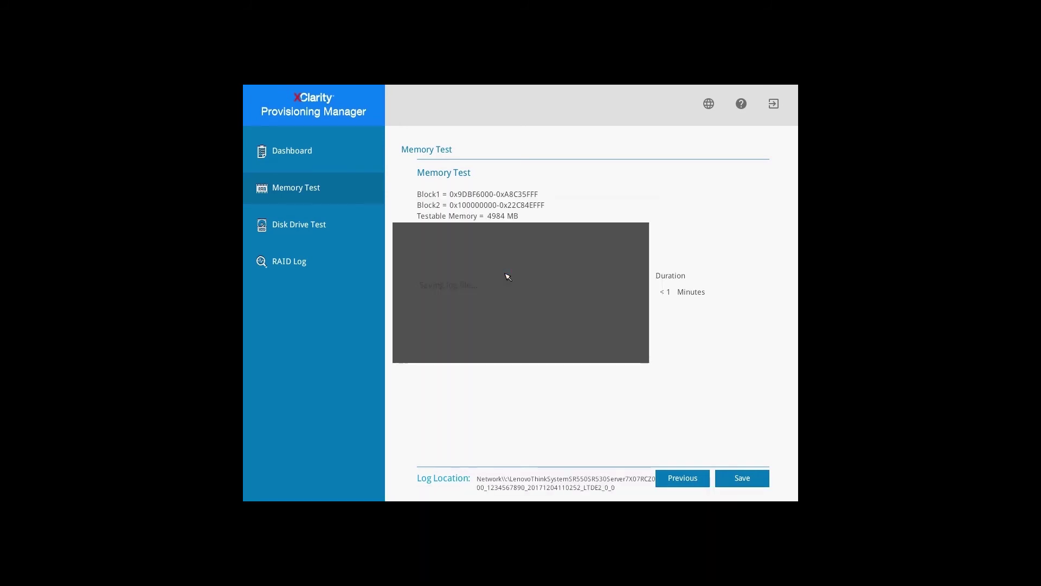
{"action": "left_click", "coordinate": [351, 235]}
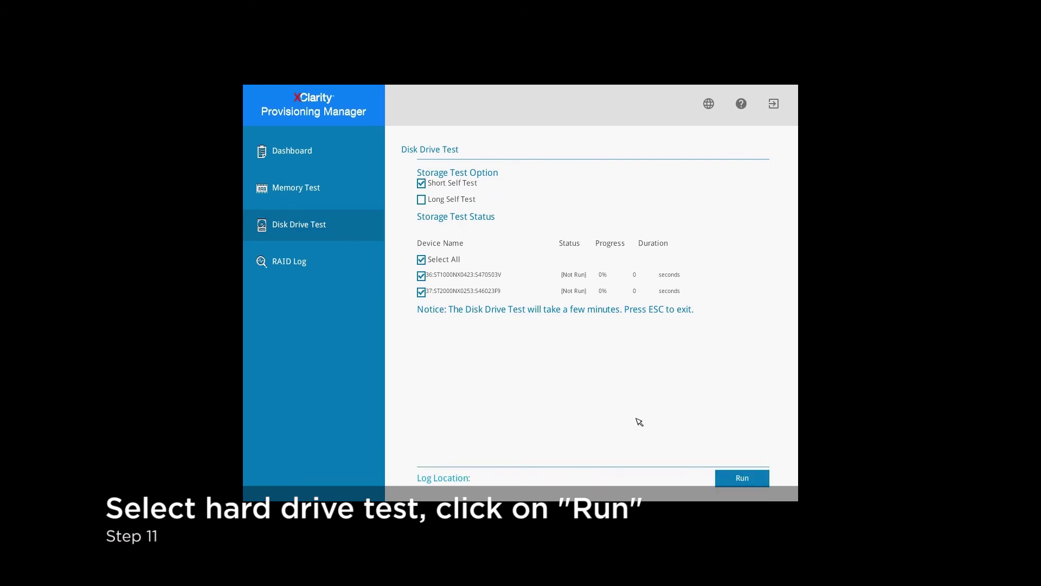
- Run the Short Self Test on all drives and save the passing log to Network\
{"action": "left_click", "coordinate": [742, 478]}
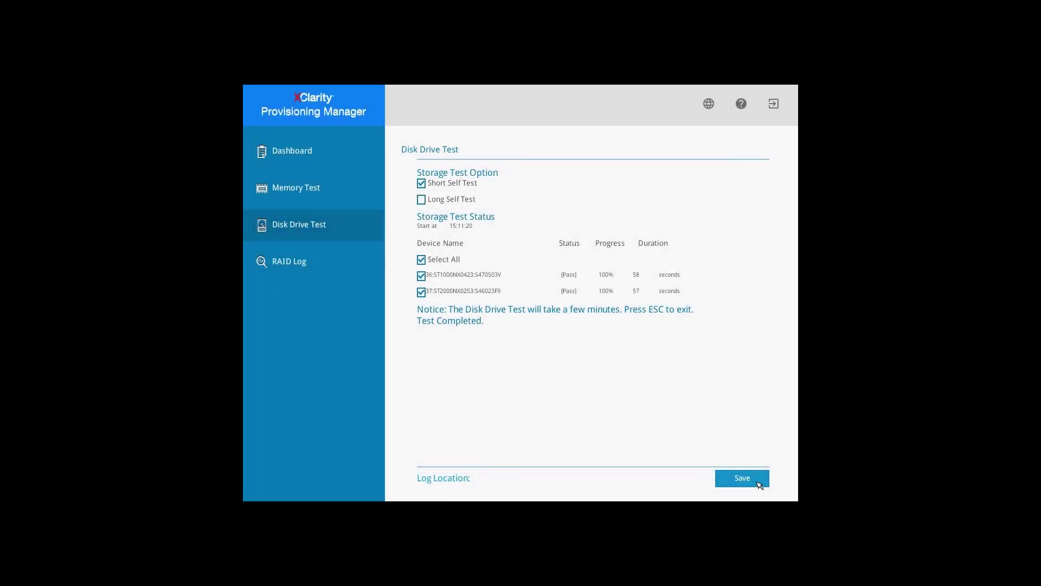
{"action": "left_click", "coordinate": [742, 477]}
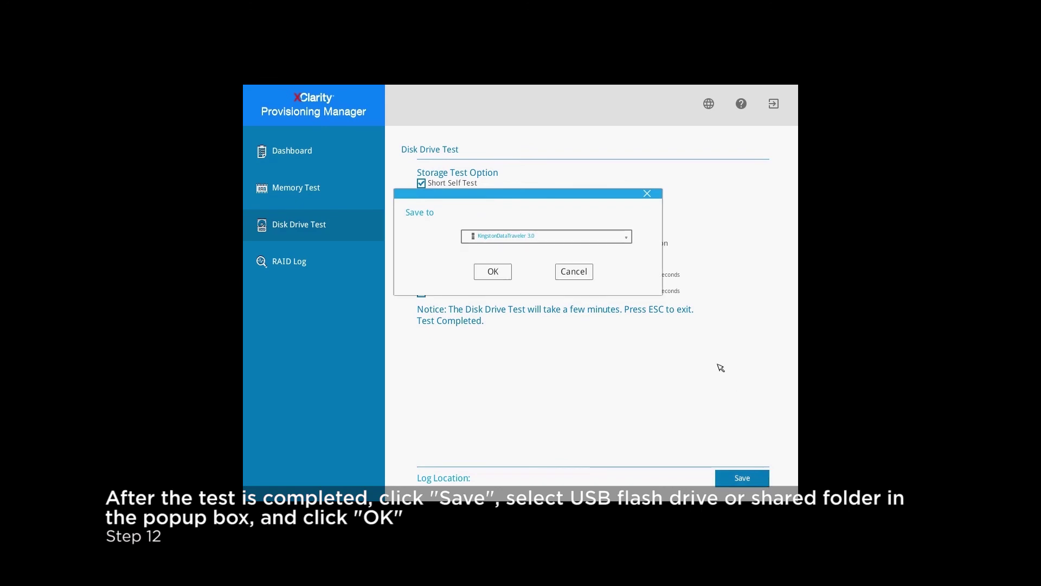
{"action": "left_click", "coordinate": [626, 238]}
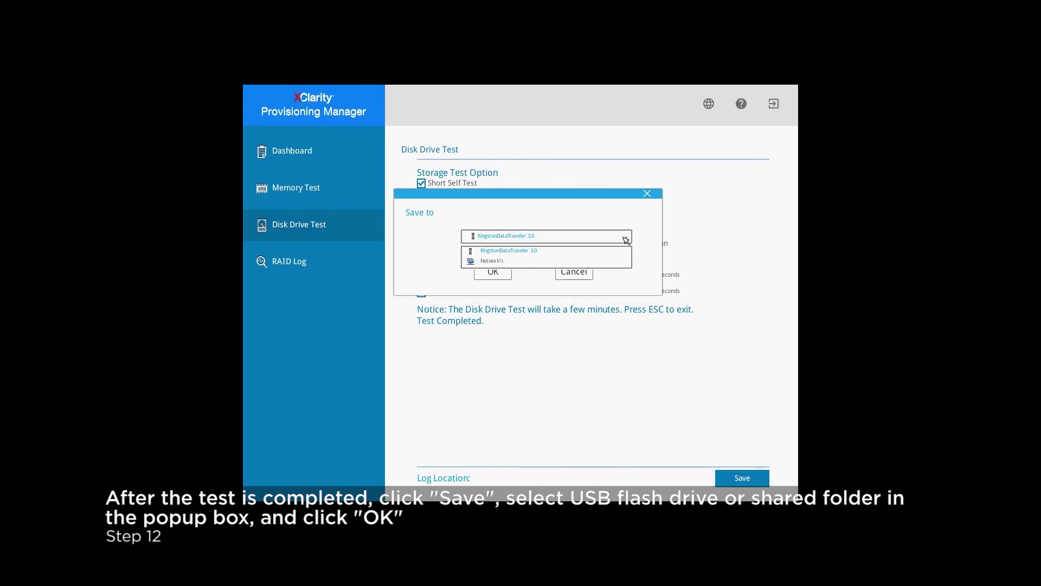
{"action": "left_click", "coordinate": [605, 262]}
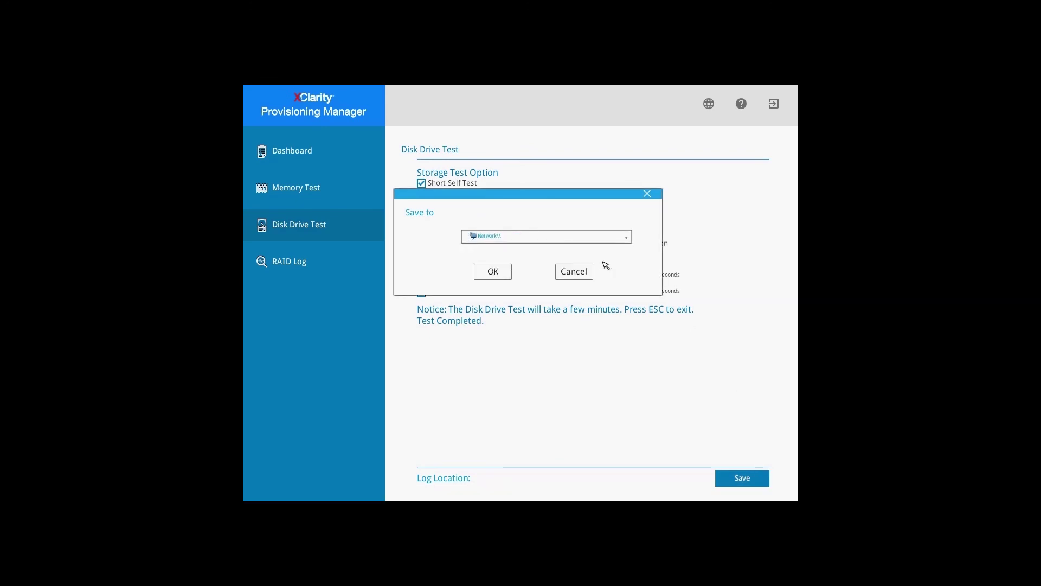
{"action": "left_click", "coordinate": [493, 271]}
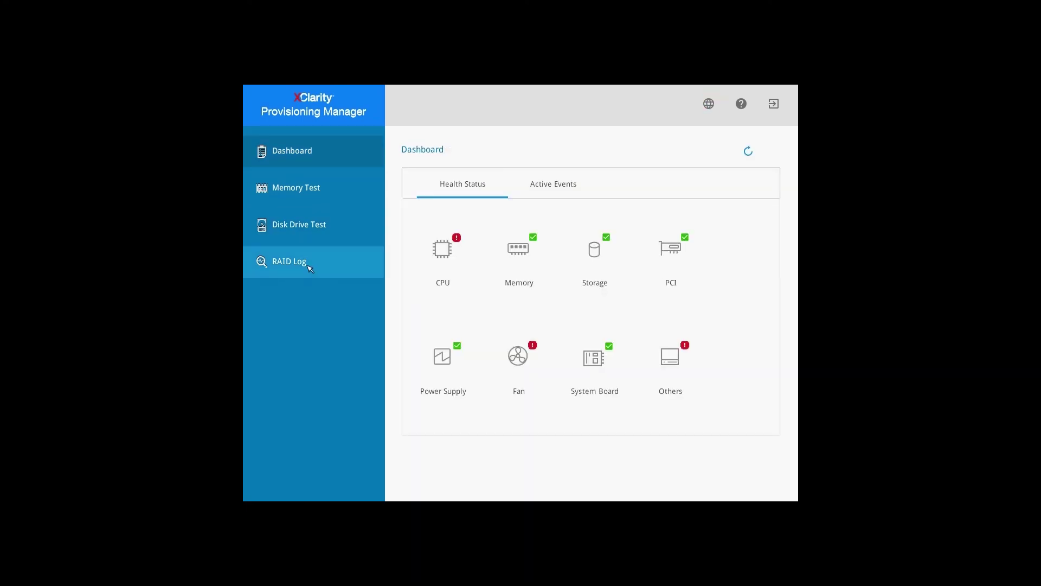
- Collect the RAID log, save the detailed log to KingstonDataTraveler 3.0, then choose Exit
{"action": "left_click", "coordinate": [309, 266]}
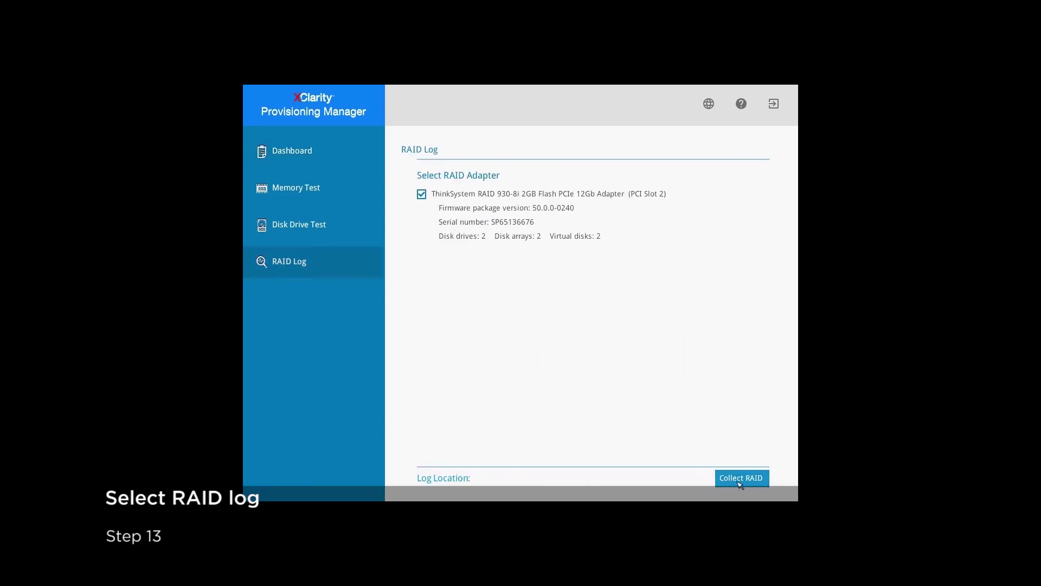
{"action": "left_click", "coordinate": [739, 480]}
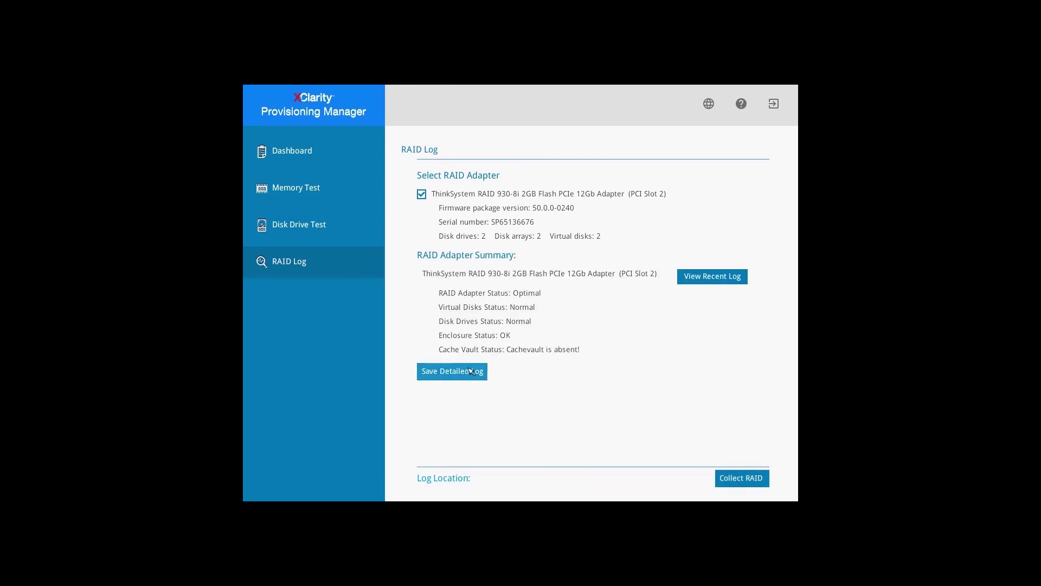
{"action": "left_click", "coordinate": [470, 371]}
{"action": "left_click", "coordinate": [627, 237]}
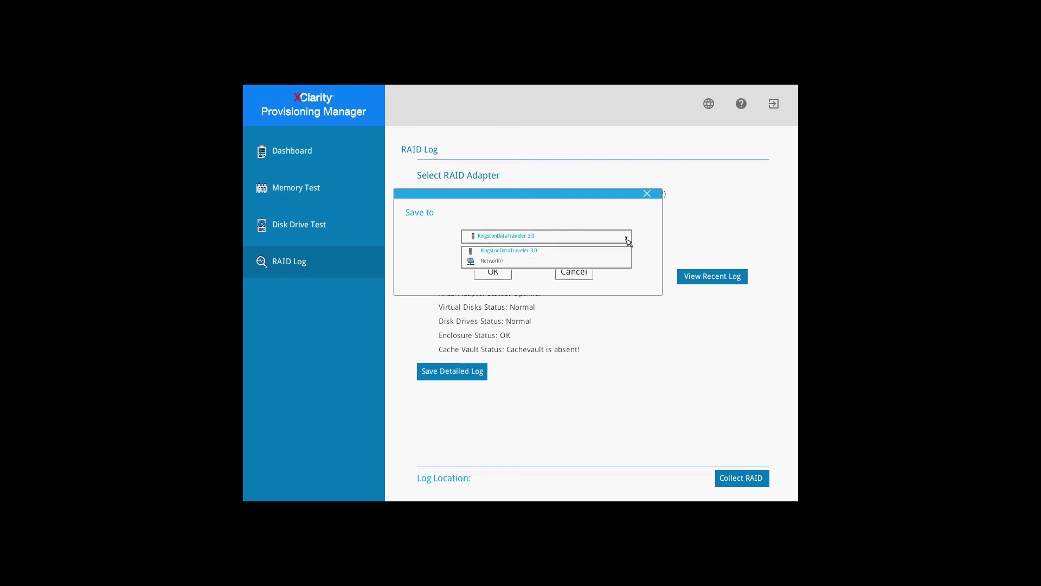
{"action": "left_click", "coordinate": [624, 250]}
{"action": "left_click", "coordinate": [493, 271]}
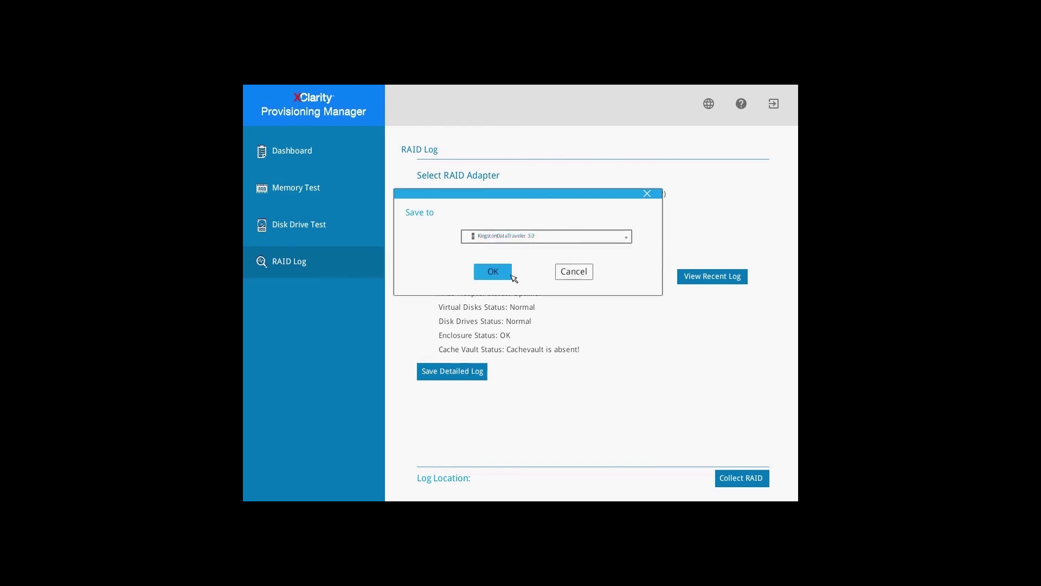
{"action": "left_click", "coordinate": [773, 104]}
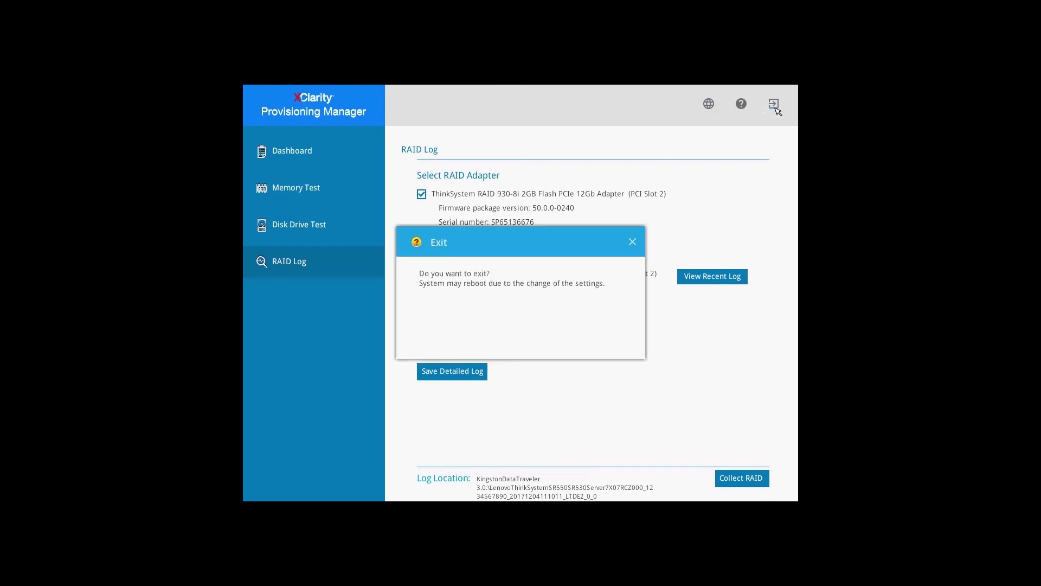